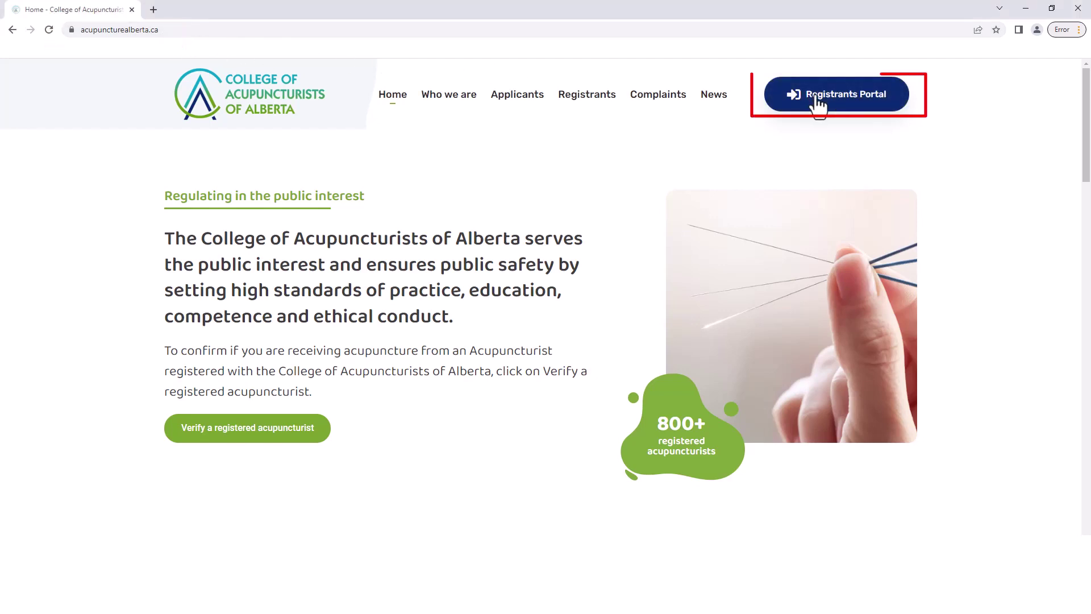
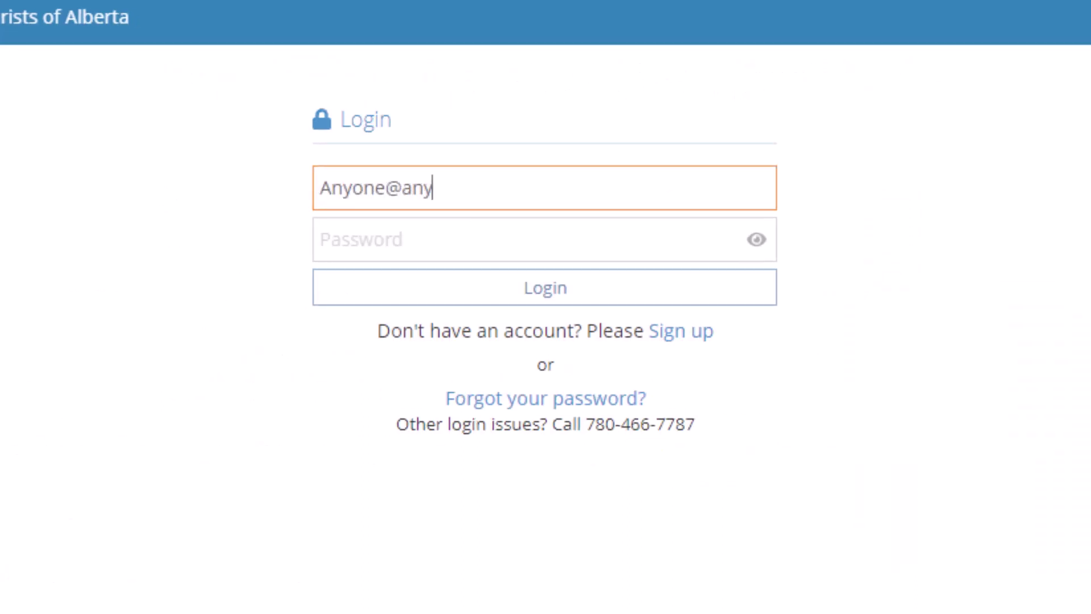
Log in to the registrant portal with the account e-mail and password
key(Tab)
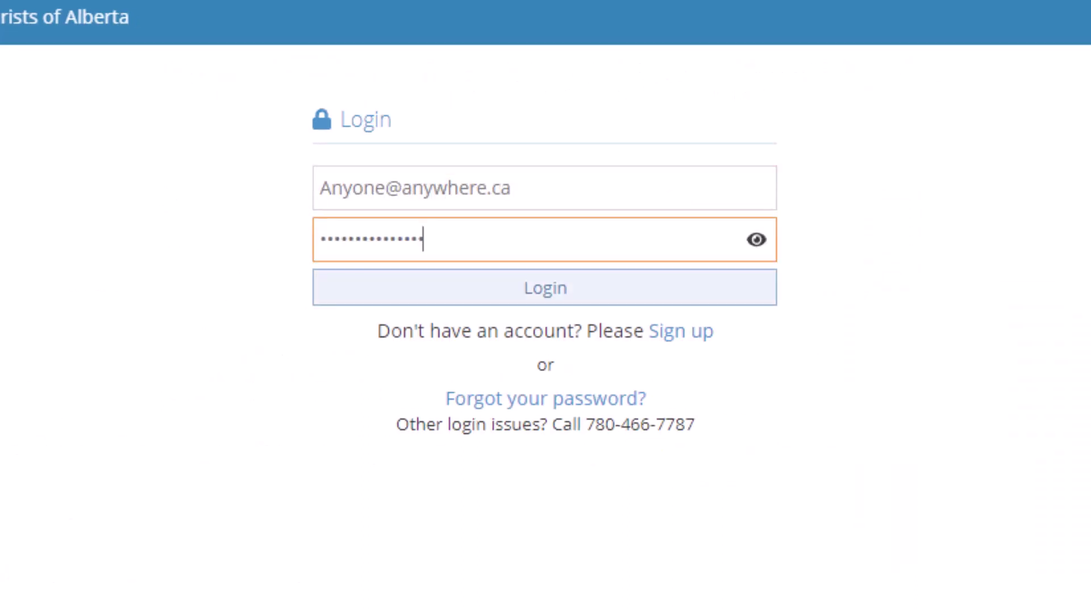
click(546, 289)
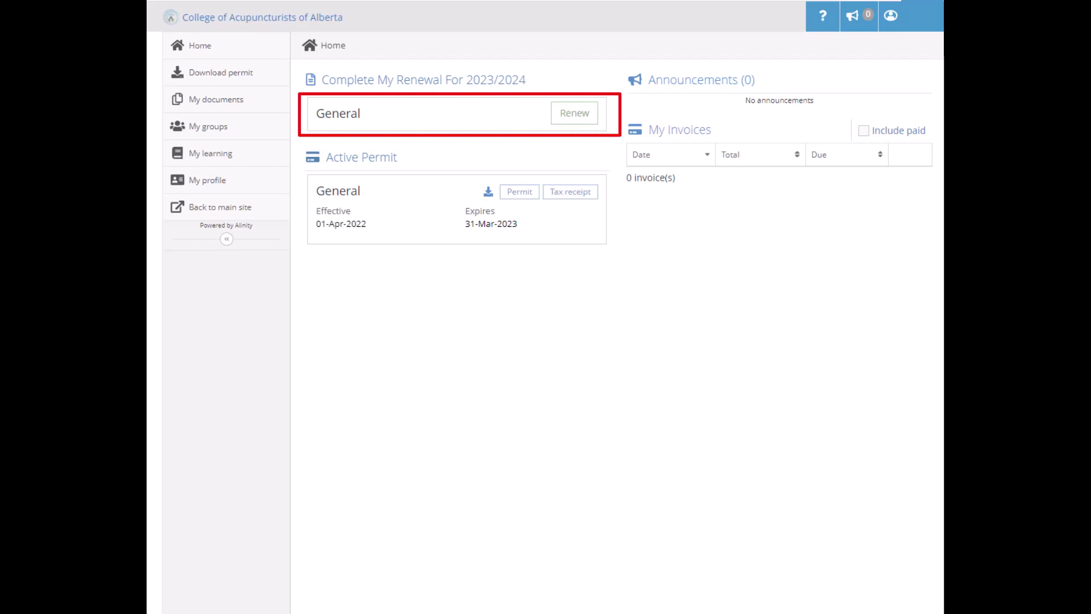
Start the 2023/2024 renewal for the General permit
click(575, 116)
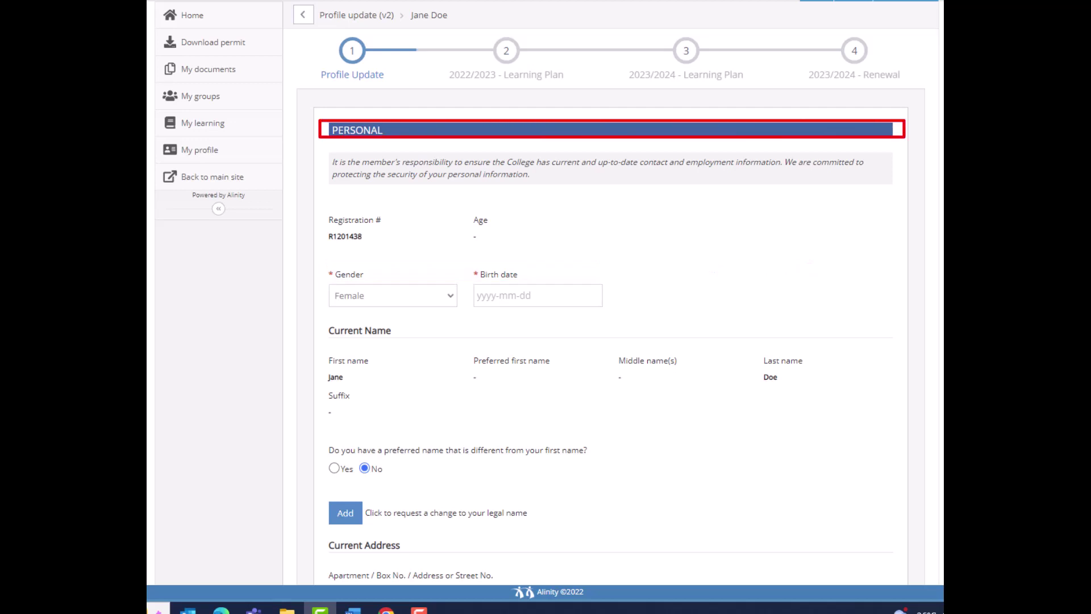
Add a legal name change section and a current address change section to the profile
scroll(611, 341, down, 1)
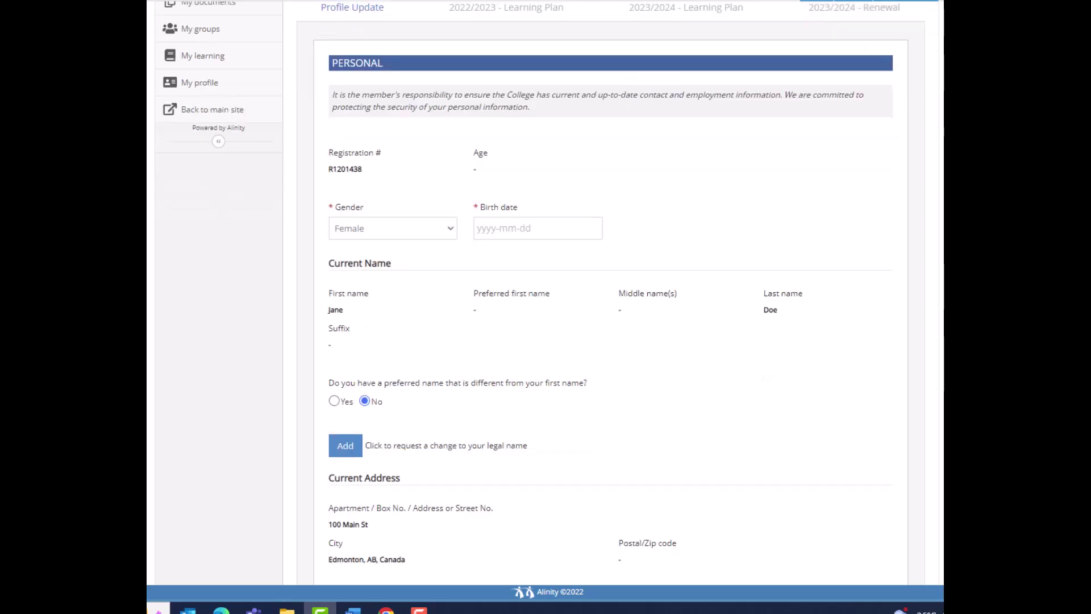
click(358, 447)
scroll(413, 432, down, 2)
scroll(420, 444, down, 3)
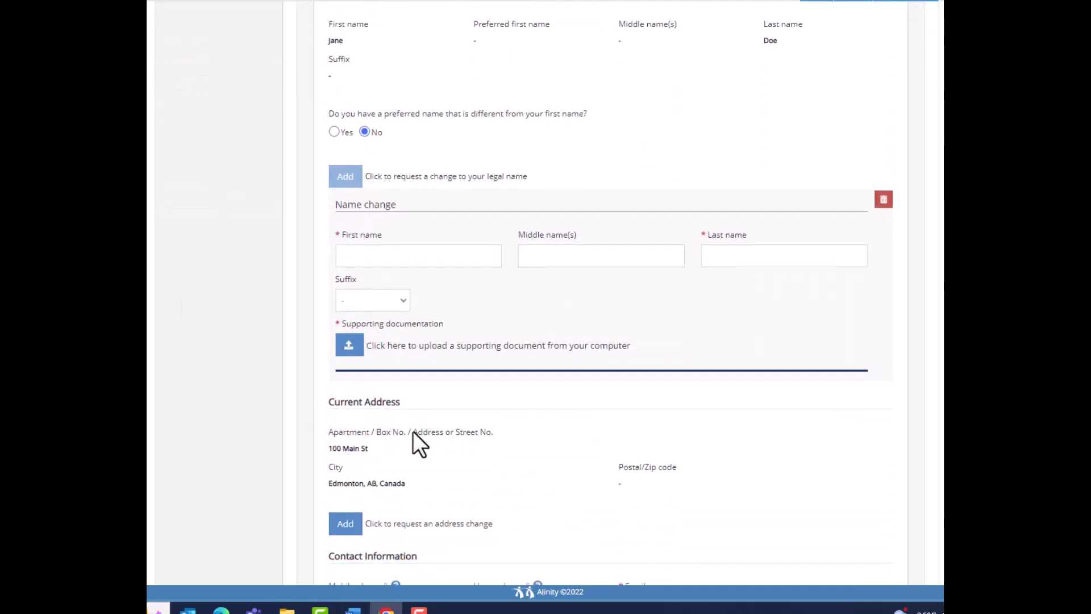
click(346, 524)
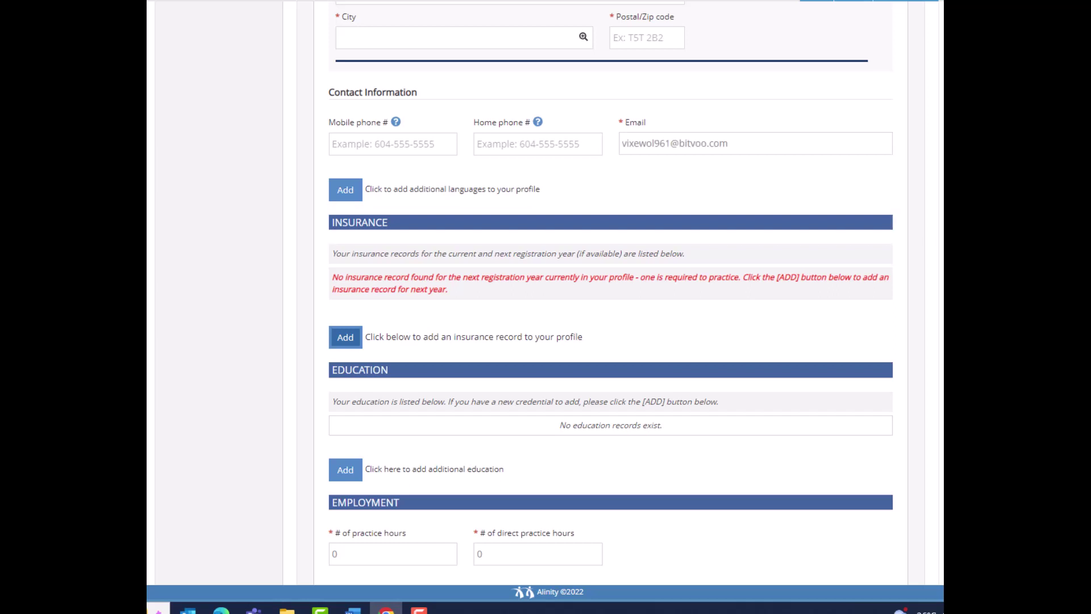
Add an insurance record with Lloyd's of London as provider and fill in other provider details
click(345, 337)
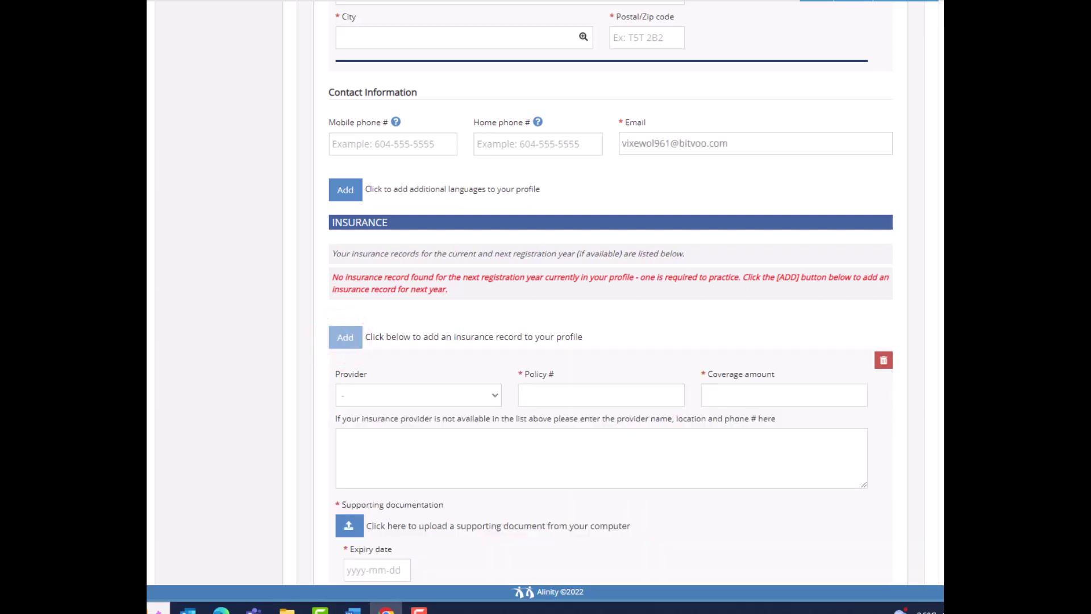
click(495, 394)
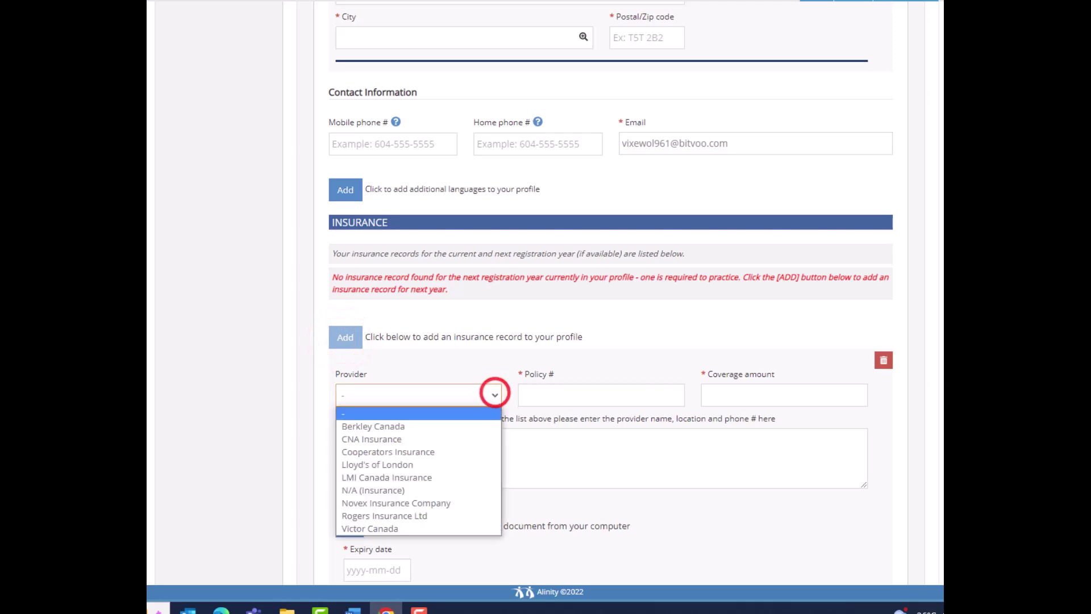
key(Down)
key(Down)
key(Down)
key(Down)
key(Return)
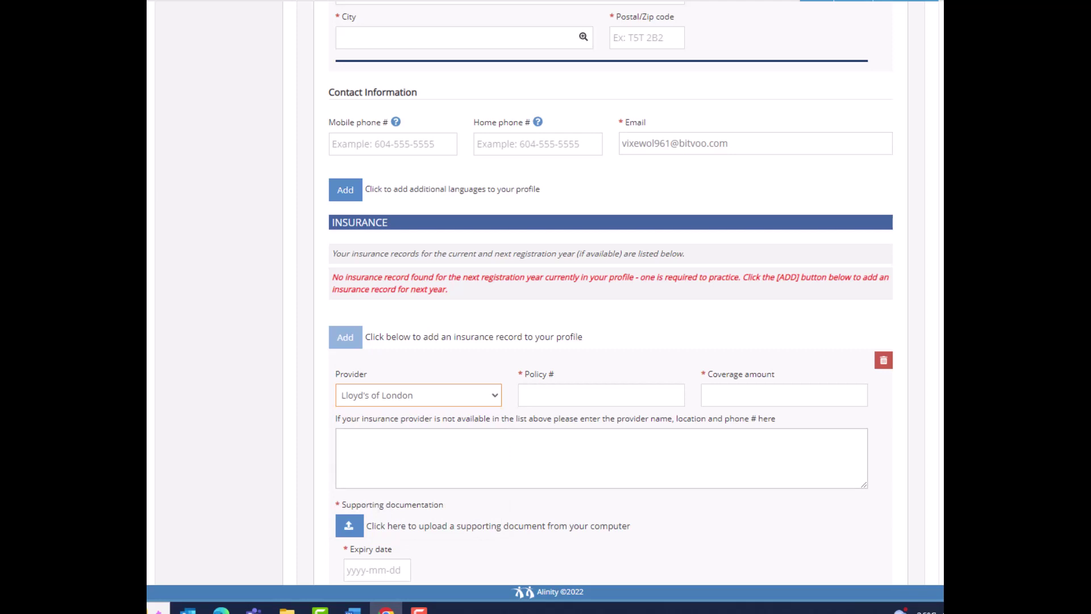
click(340, 439)
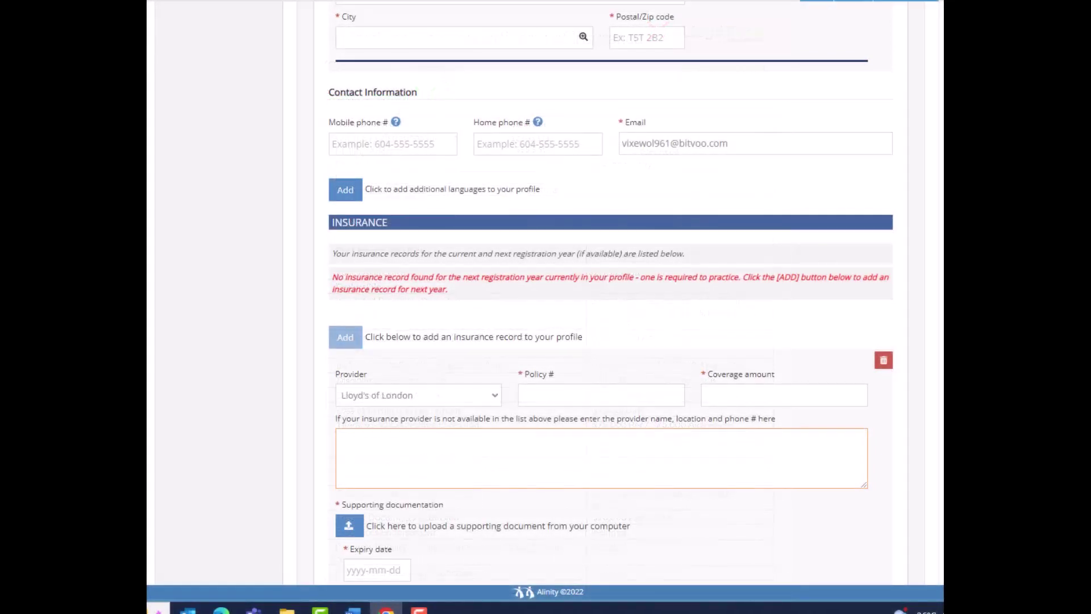
click(342, 440)
text(J)
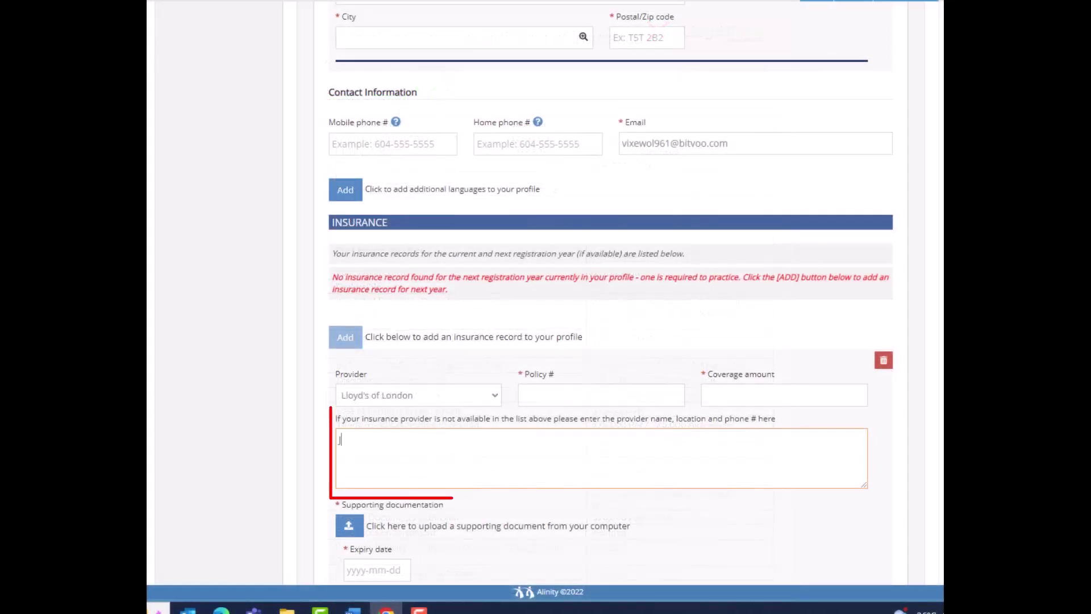
text(ane Doe I)
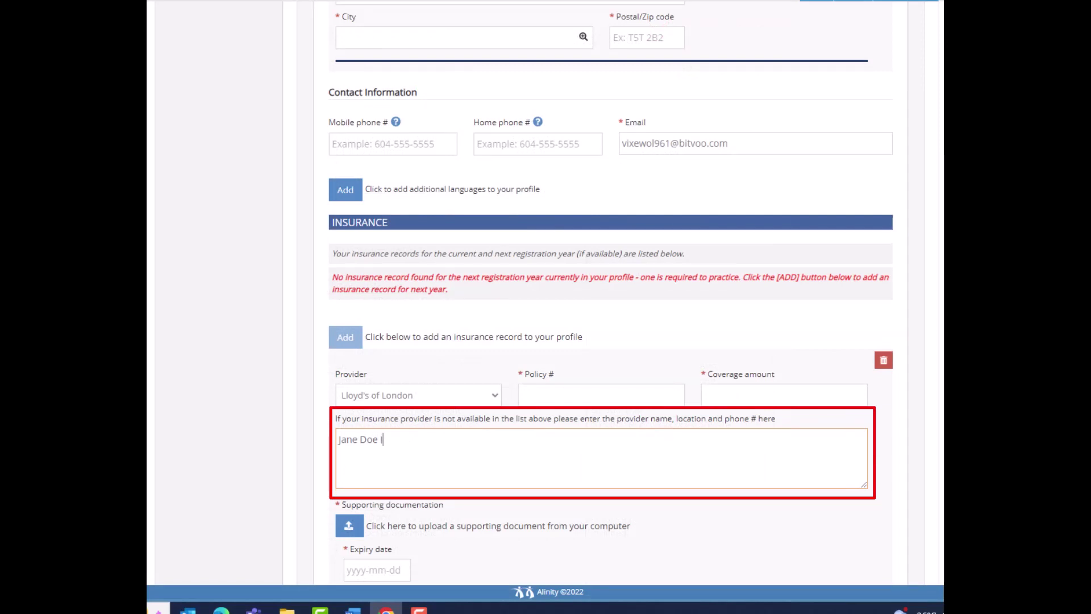
text(nsurance)
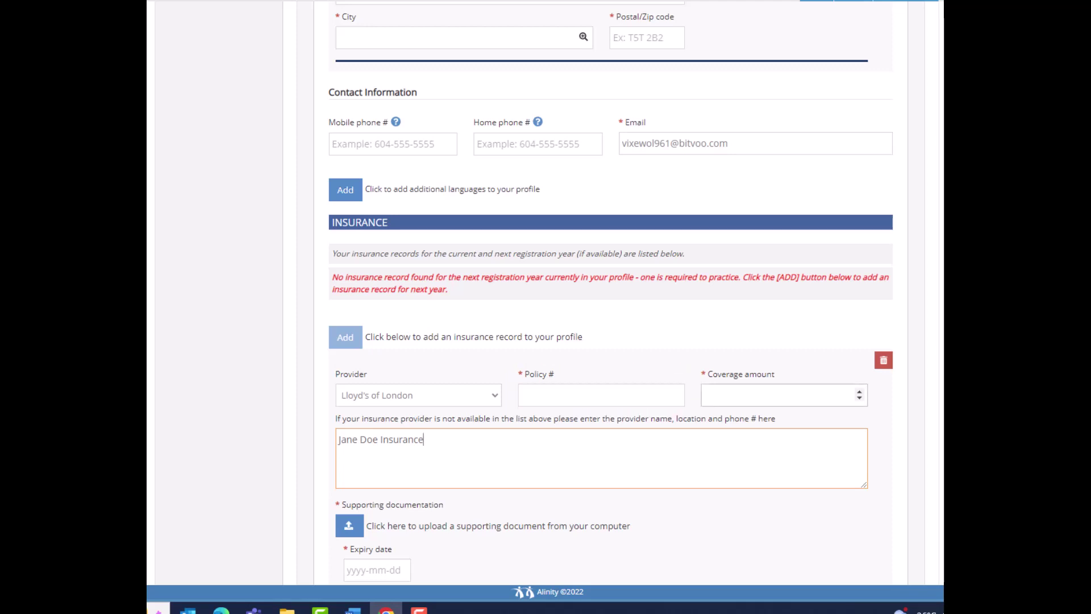
Enter 2000000 coverage and 2023-11-18 expiry, then delete the unfinished insurance record
click(779, 395)
text(2000)
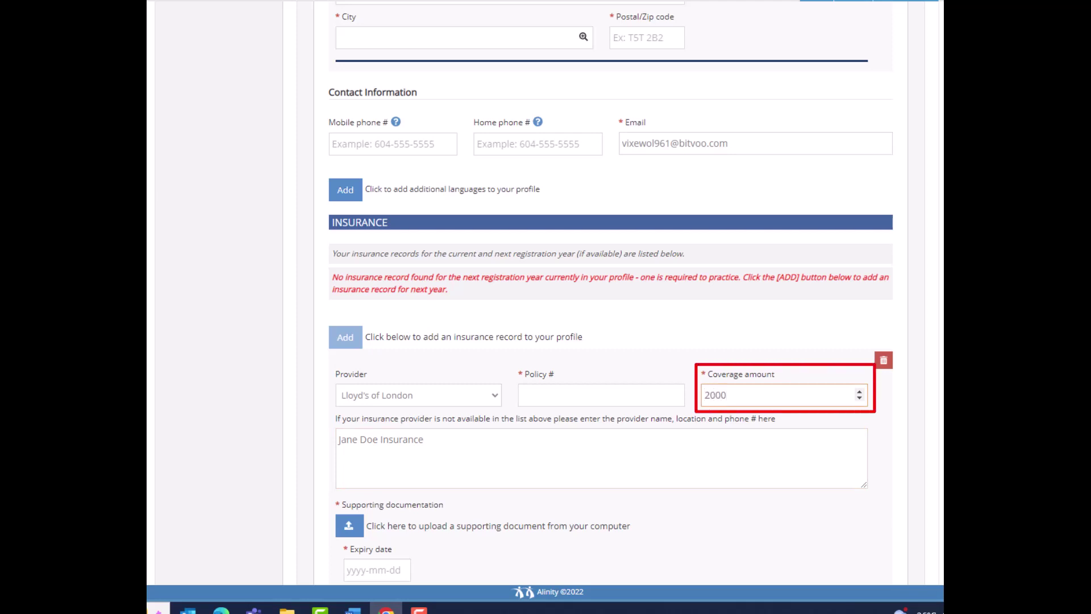
text(000)
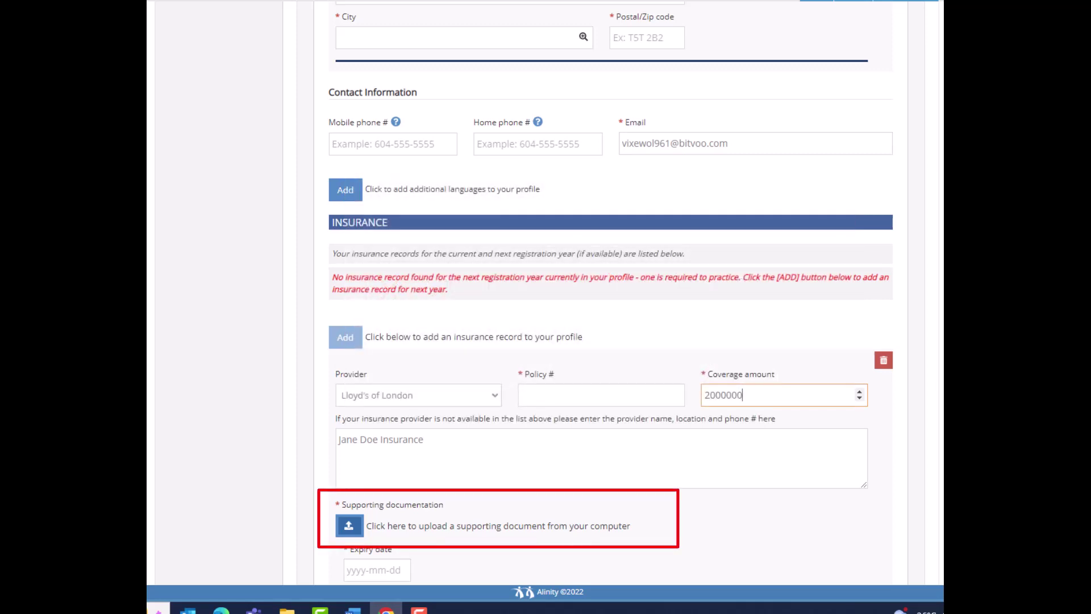
click(377, 569)
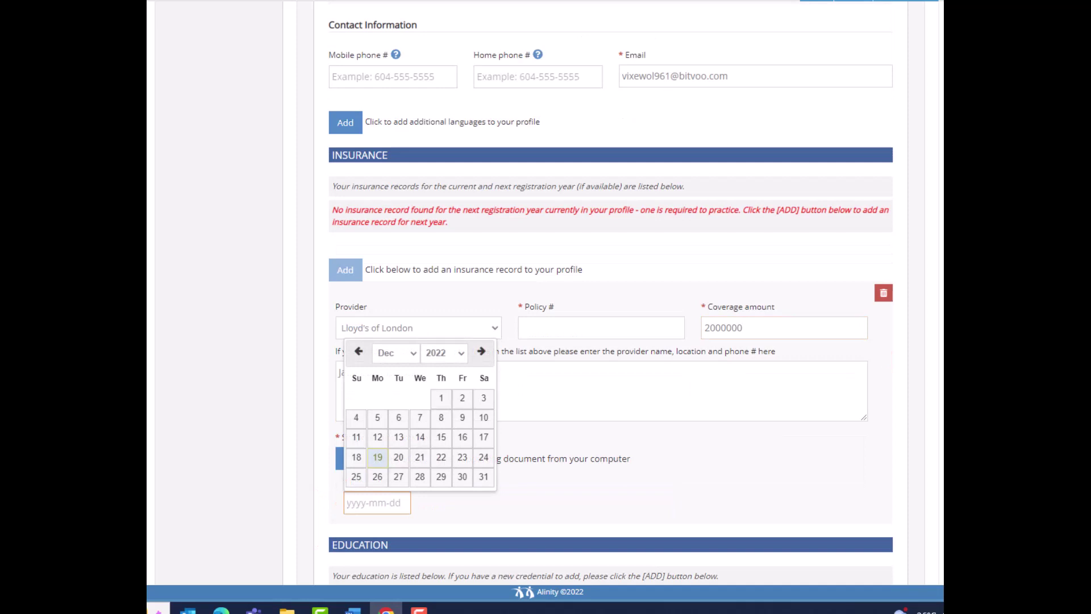
click(397, 353)
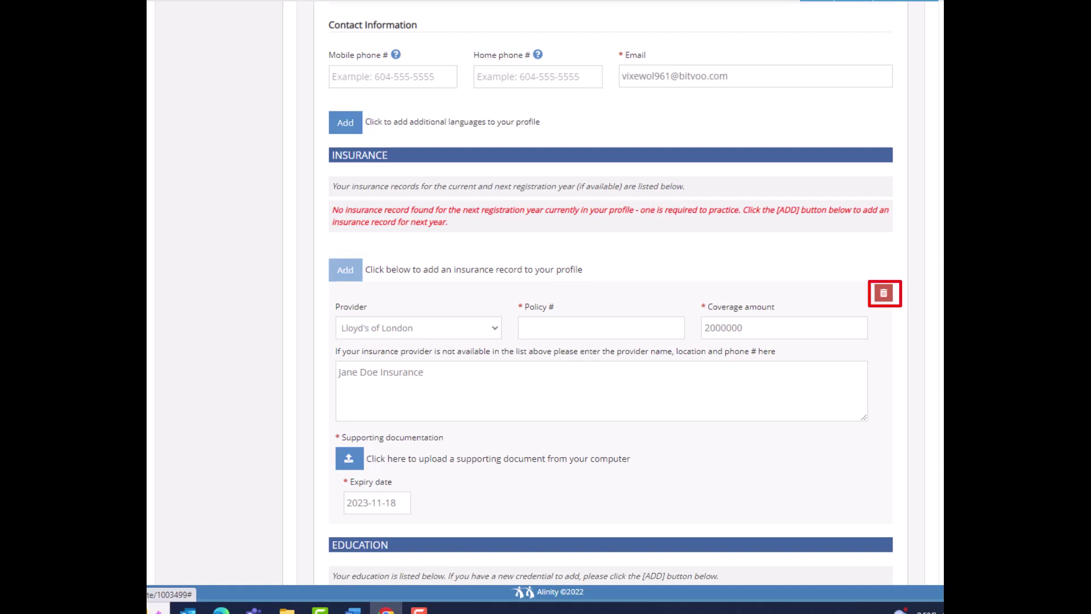
scroll(610, 293, down, 1)
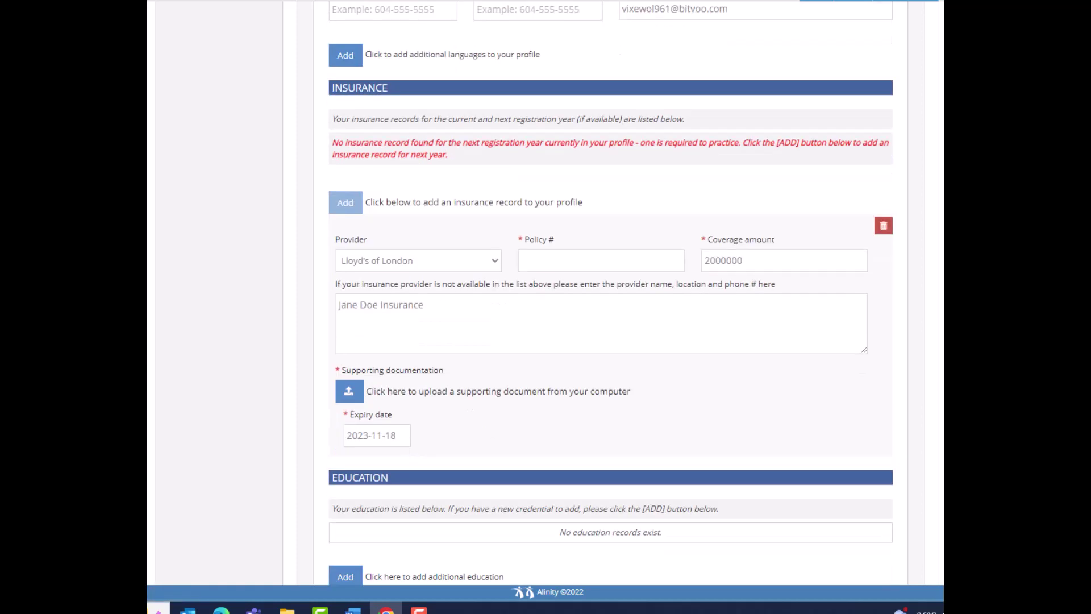
click(884, 226)
scroll(610, 293, down, 1)
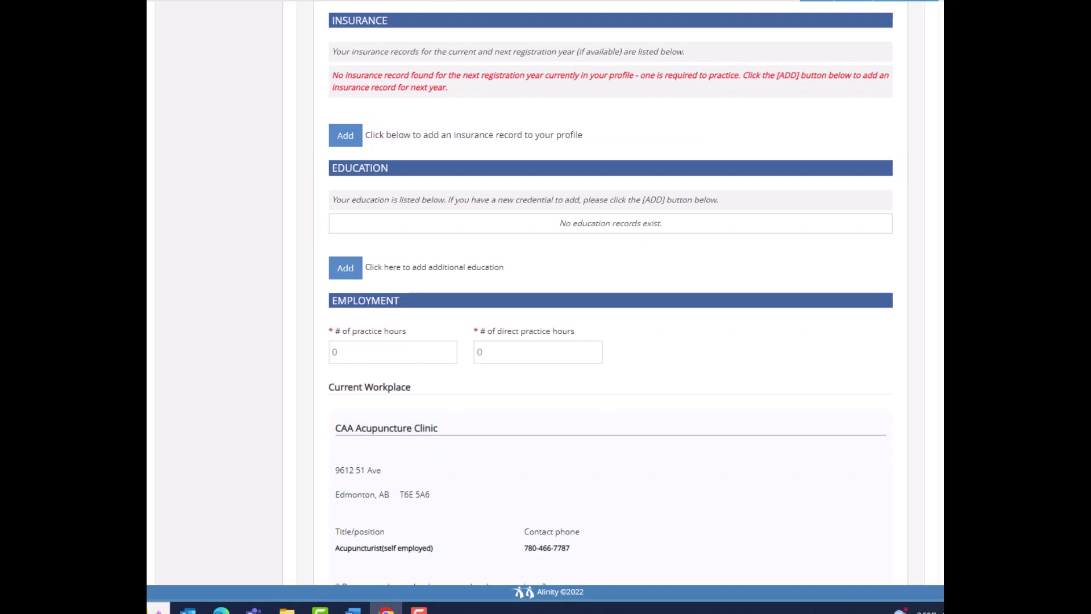
Add a new education record, then discard it
click(344, 270)
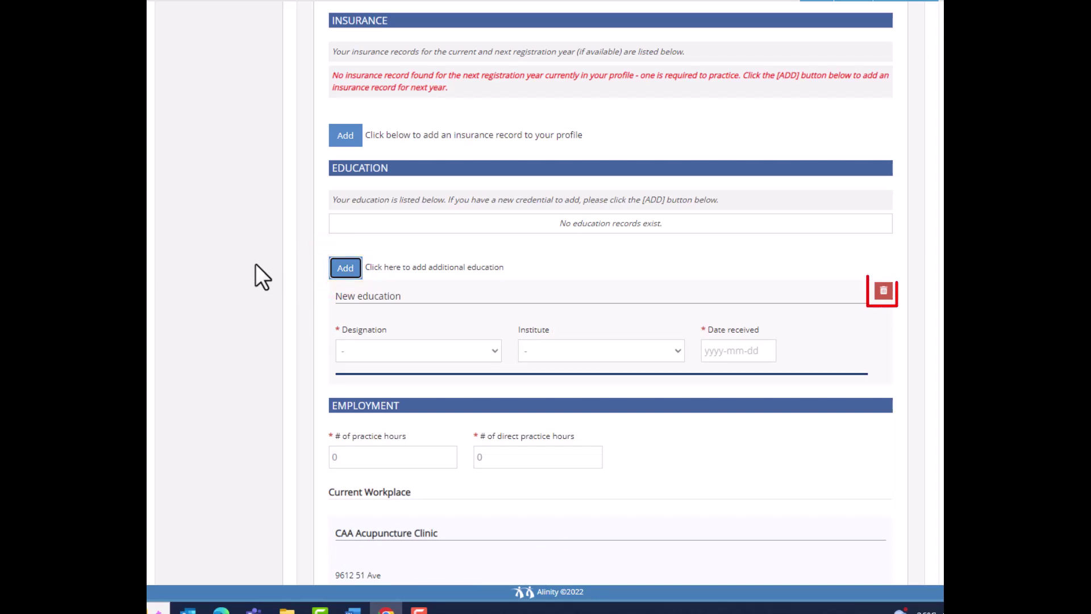
click(884, 291)
scroll(611, 307, down, 3)
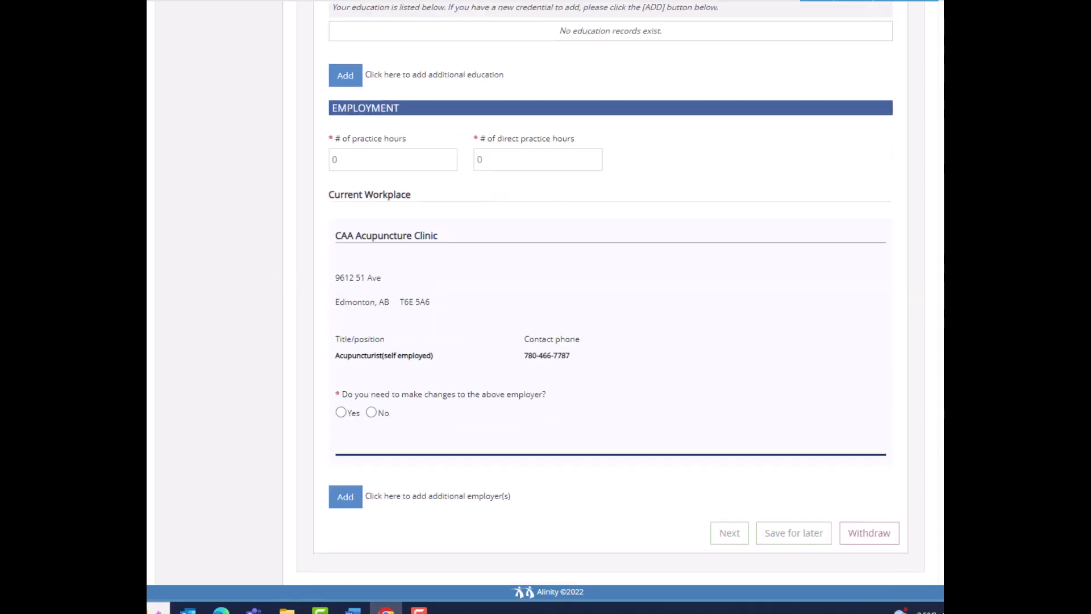
Enter 2500 practice hours and 1500 direct practice hours under Employment
click(386, 160)
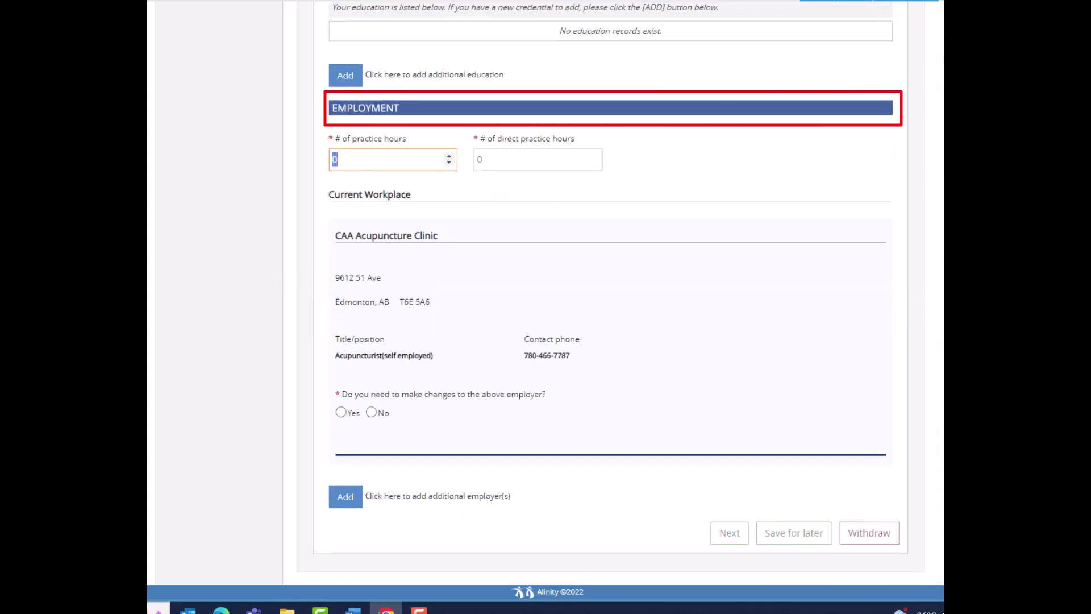
text(2500)
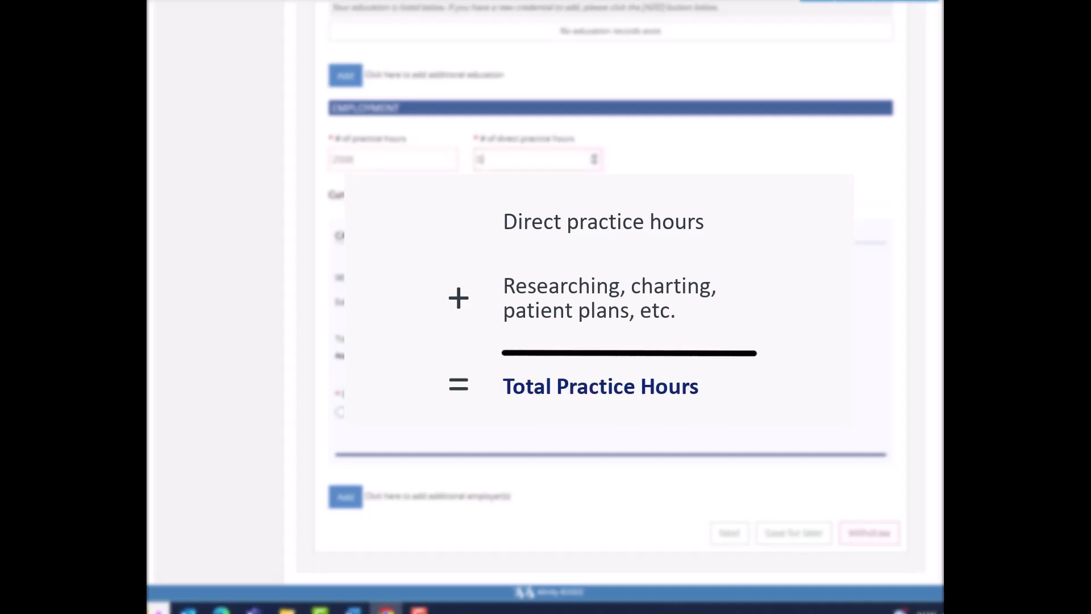
key(BackSpace)
text(1500)
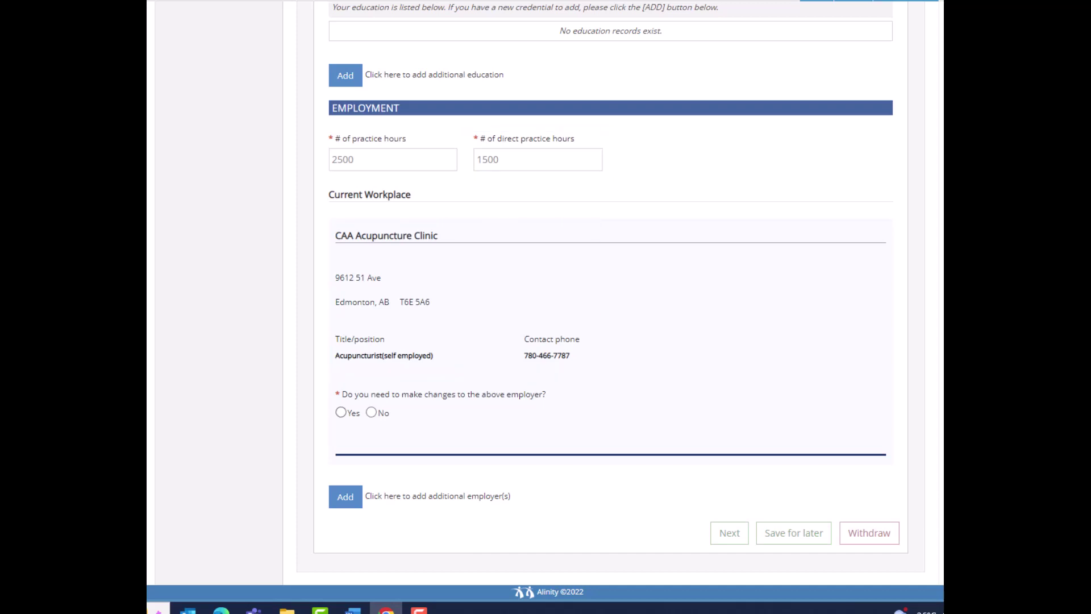
Answer Yes to employer changes and add an additional employer entry
click(341, 412)
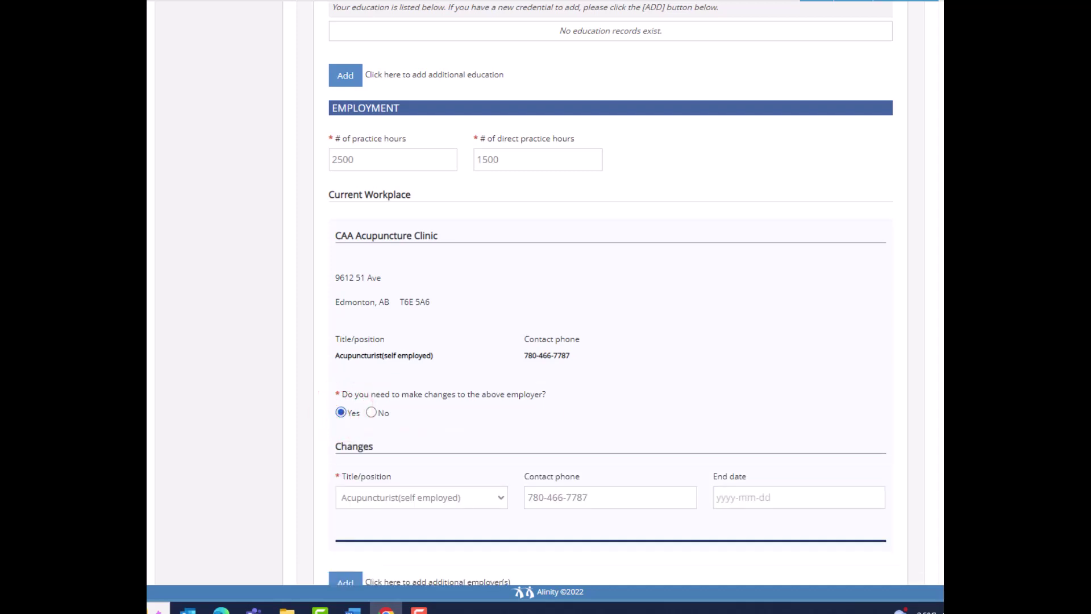
scroll(343, 432, down, 2)
click(344, 498)
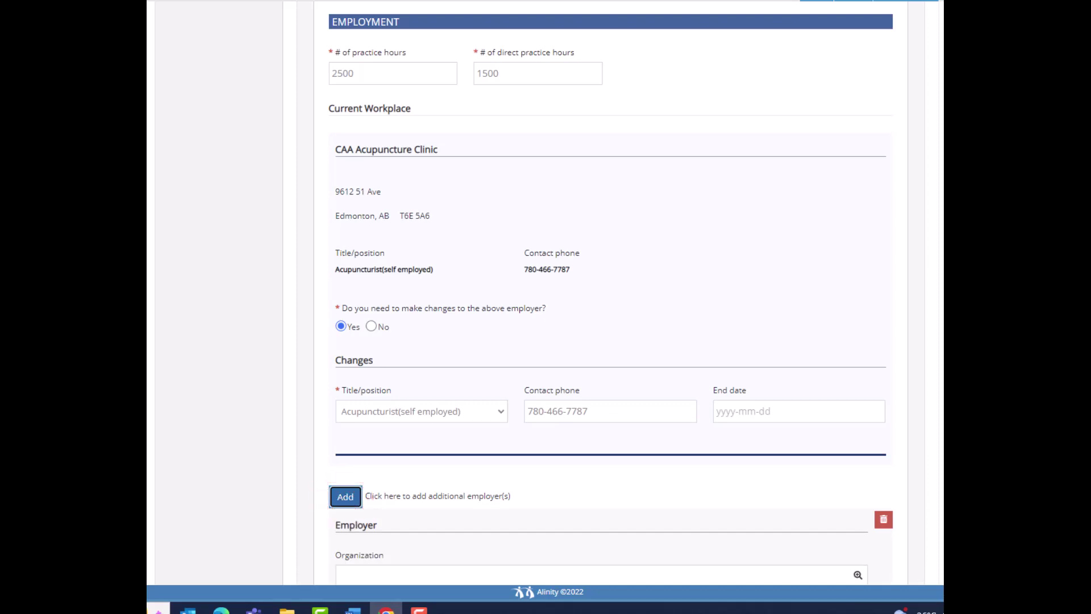
scroll(621, 292, down, 4)
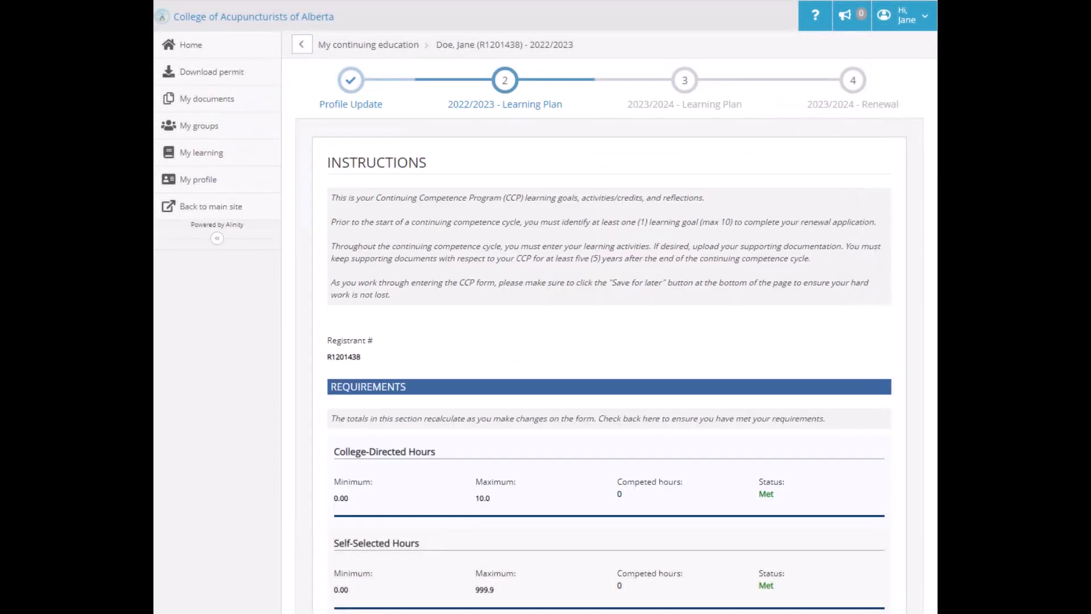
Review the learning plan and add a second goal to the 2023/2024 Learning Plan
scroll(546, 318, down, 10)
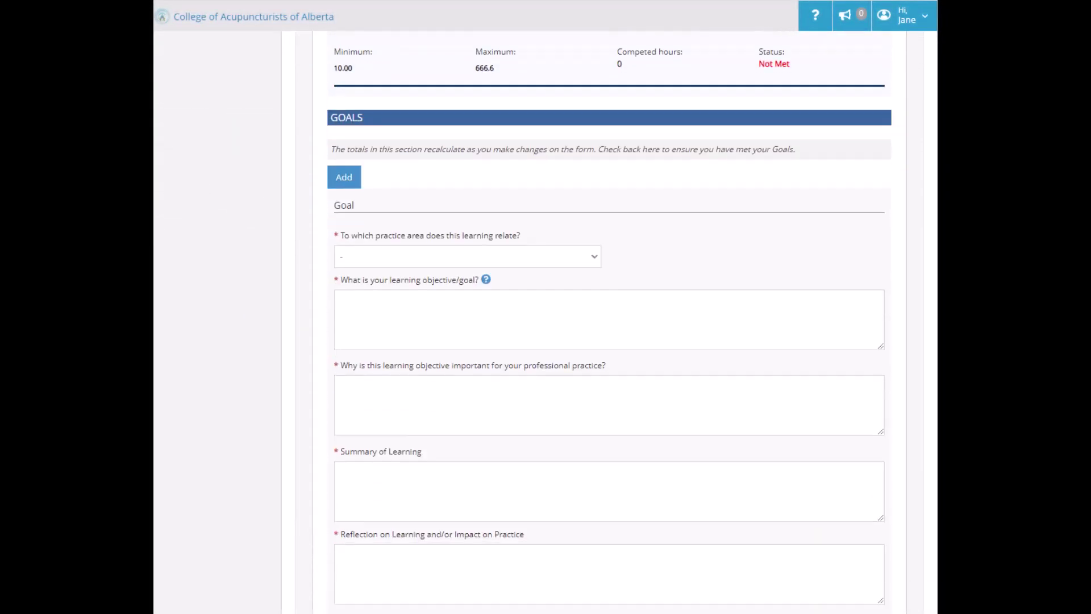
scroll(609, 319, down, 1)
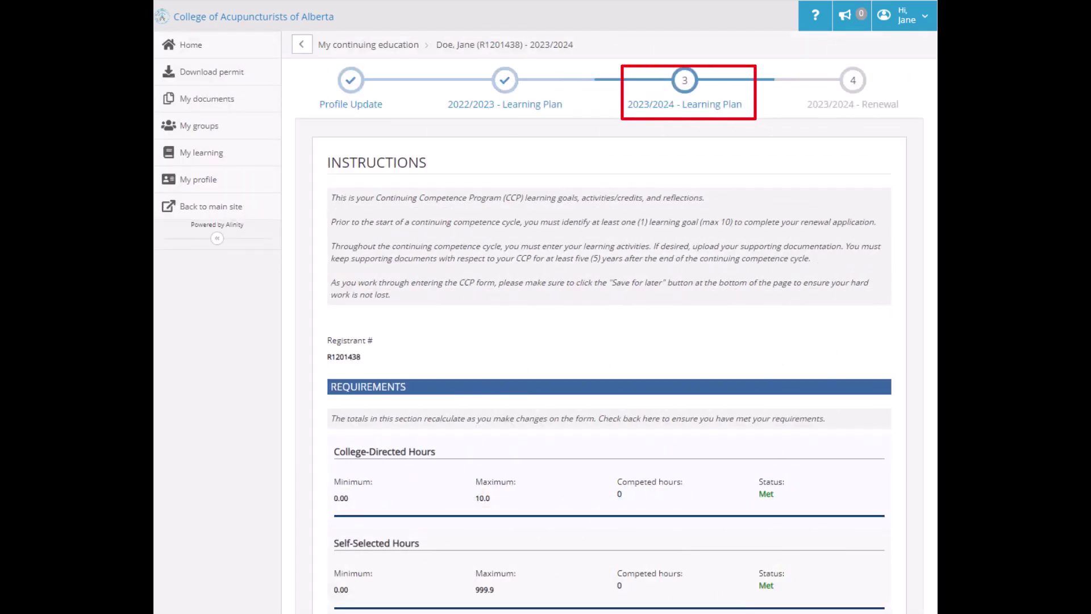
scroll(609, 341, down, 8)
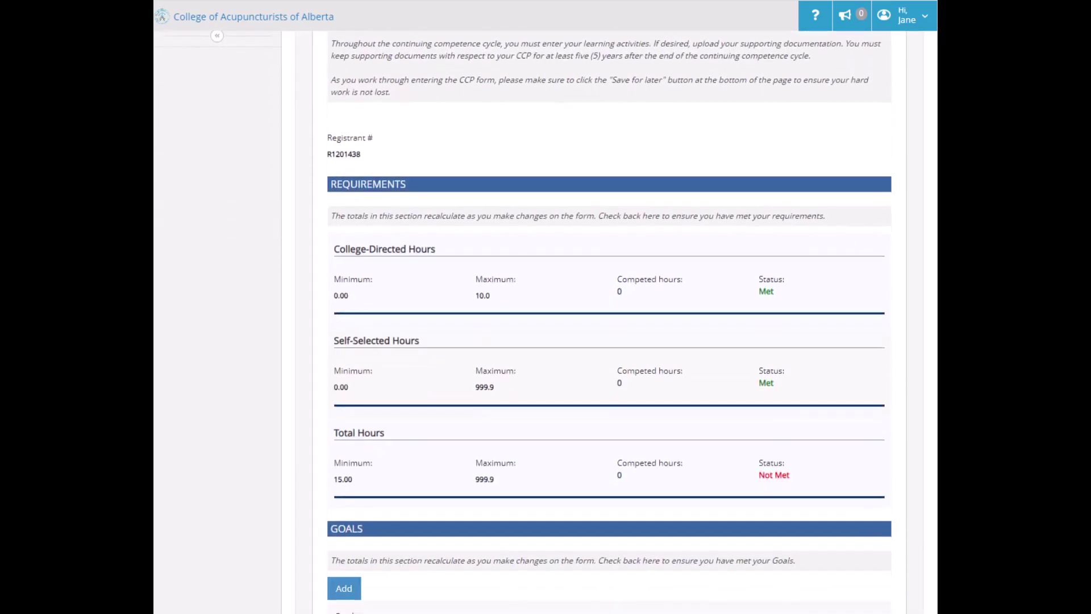
scroll(610, 341, down, 2)
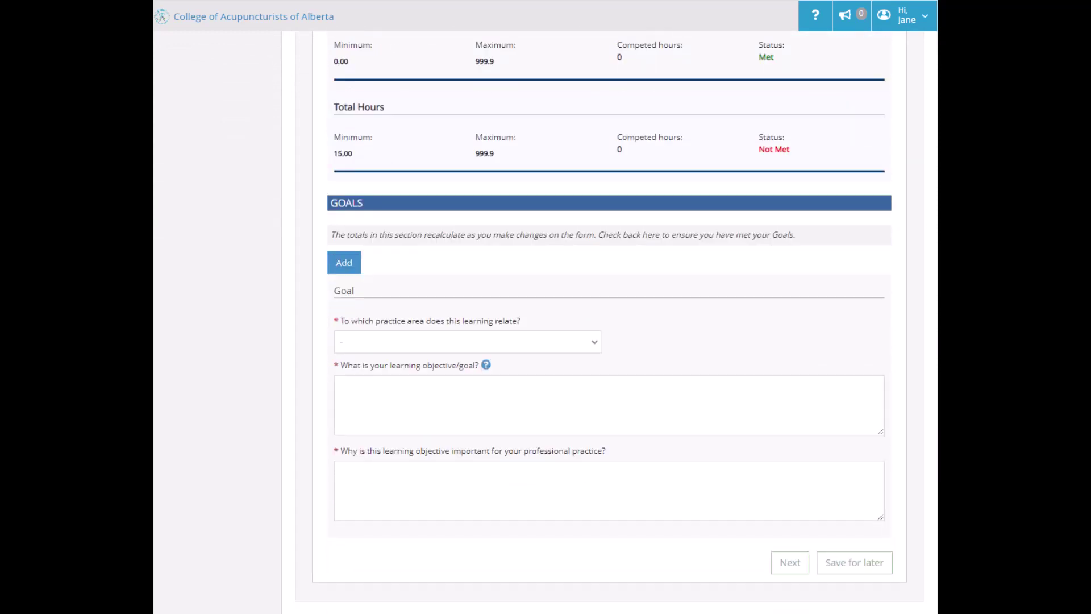
click(341, 265)
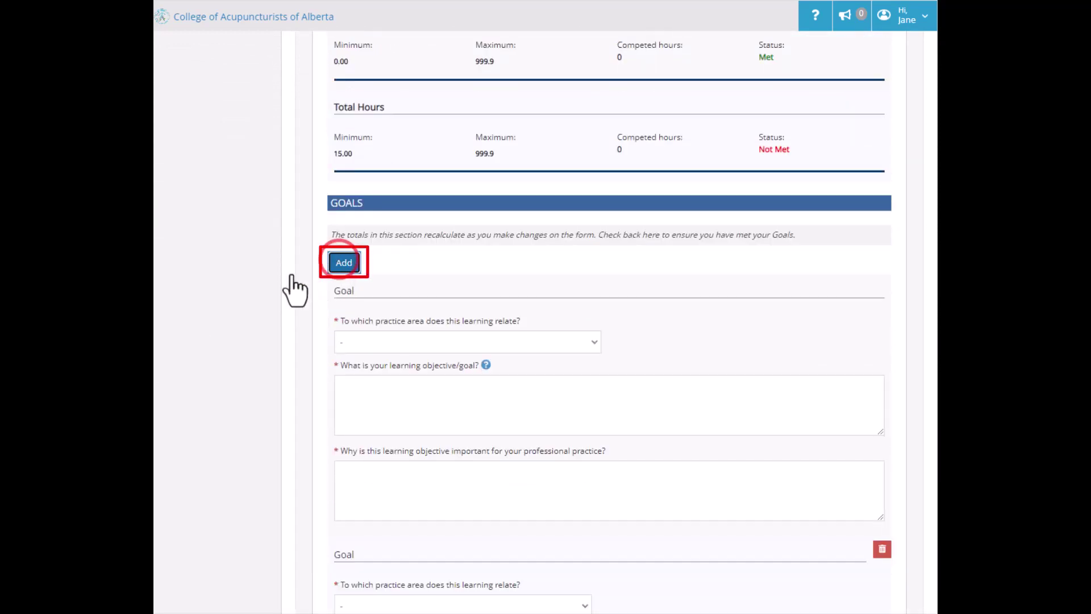
scroll(609, 341, down, 5)
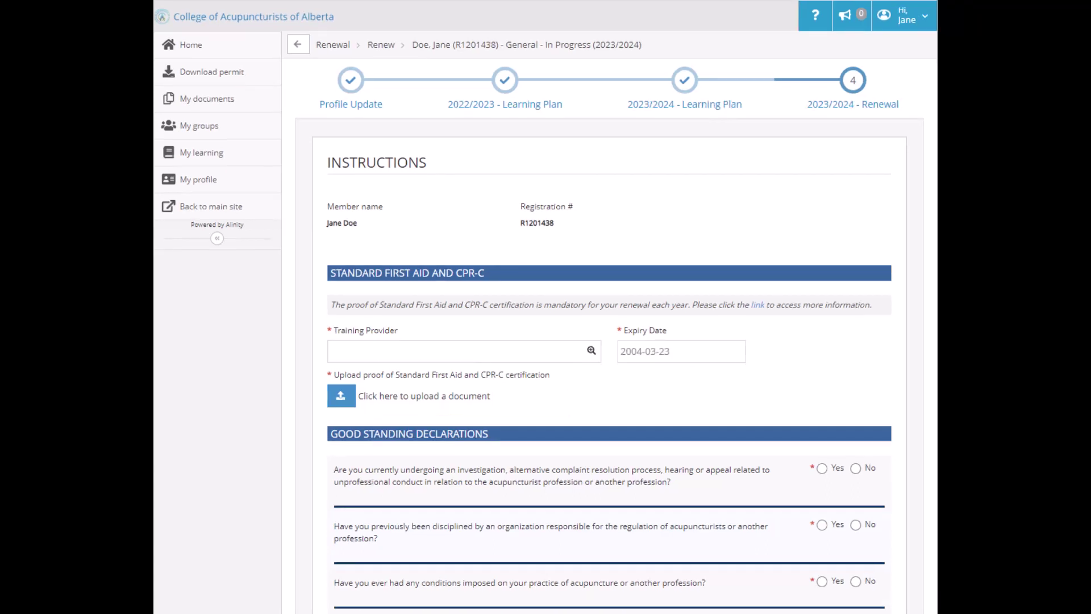
scroll(608, 318, down, 4)
scroll(608, 318, down, 2)
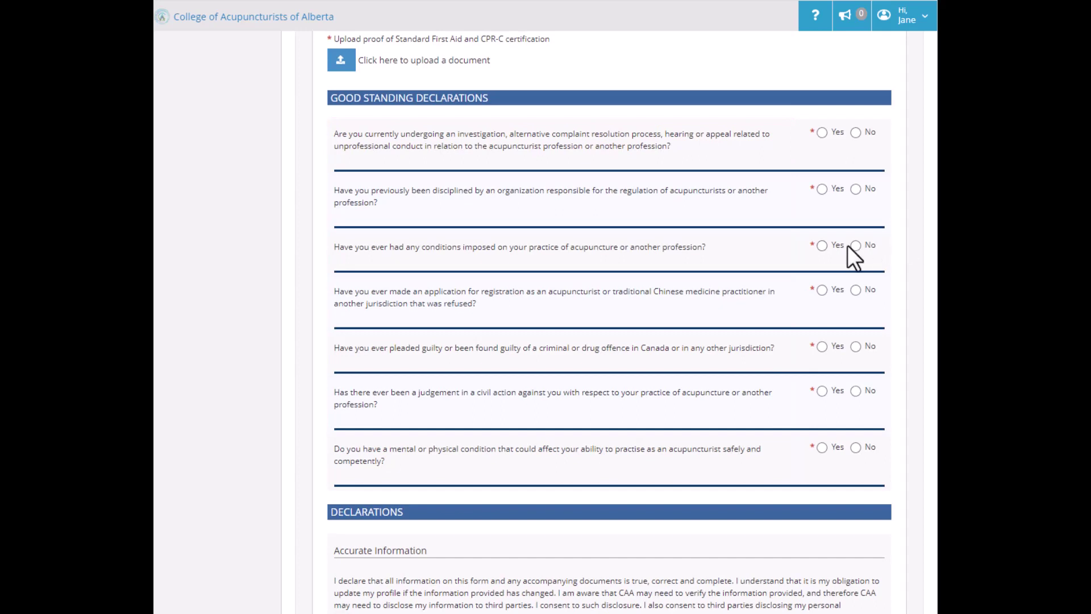
click(822, 246)
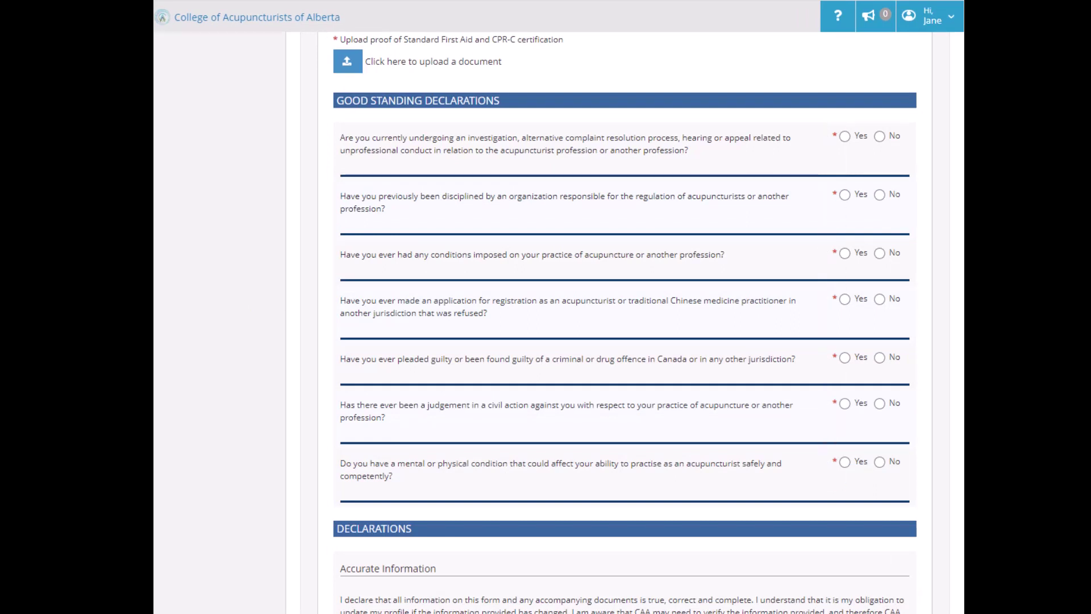
scroll(625, 322, down, 6)
scroll(626, 322, down, 1)
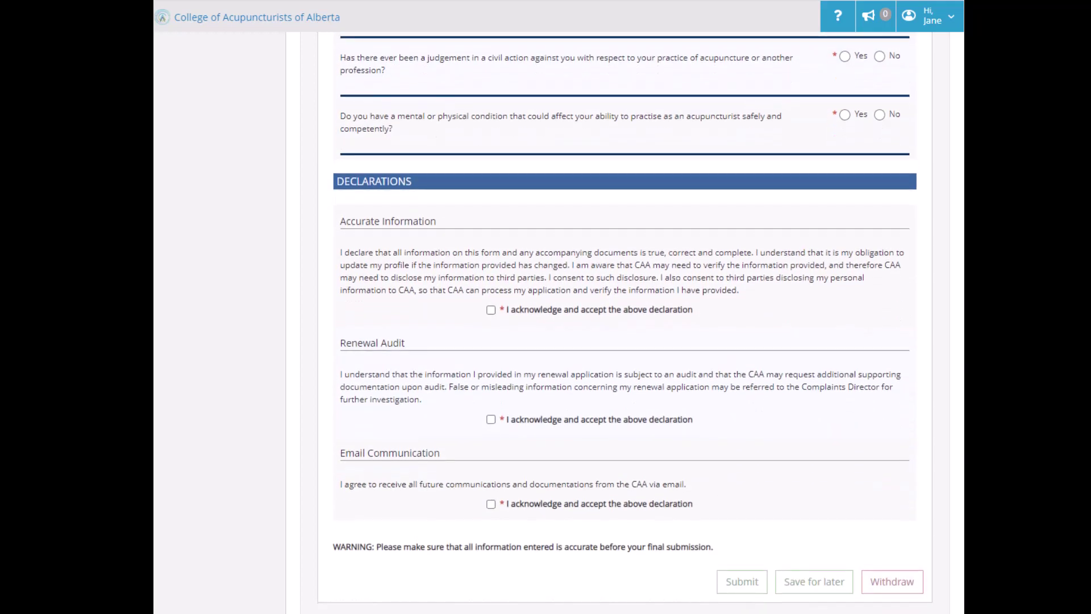